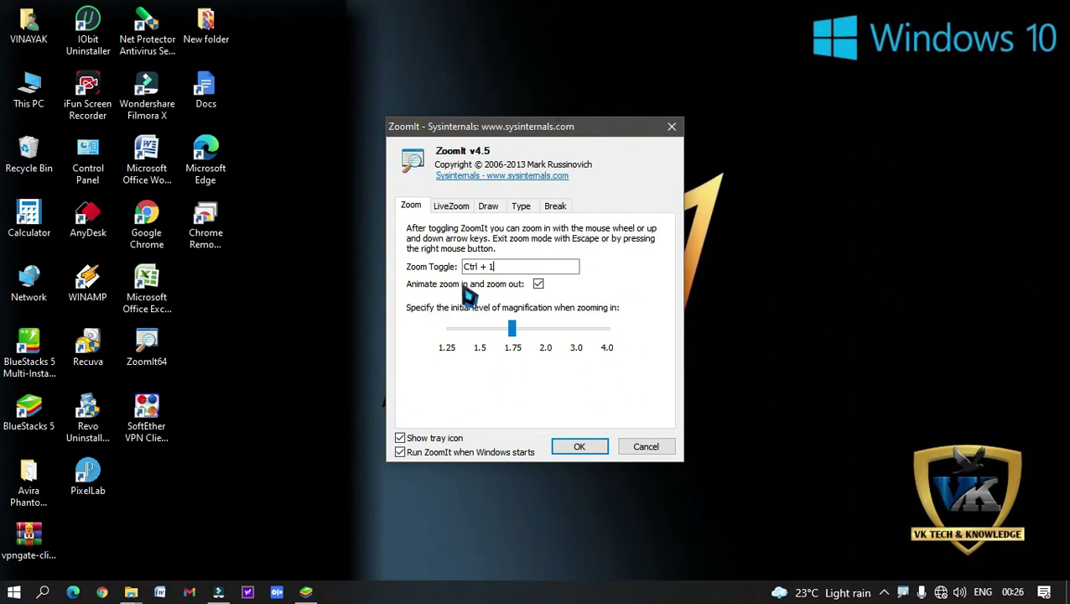
Review ZoomIt's LiveZoom, Draw, Type and Break settings, return to the Zoom settings and accept the options.
click(457, 209)
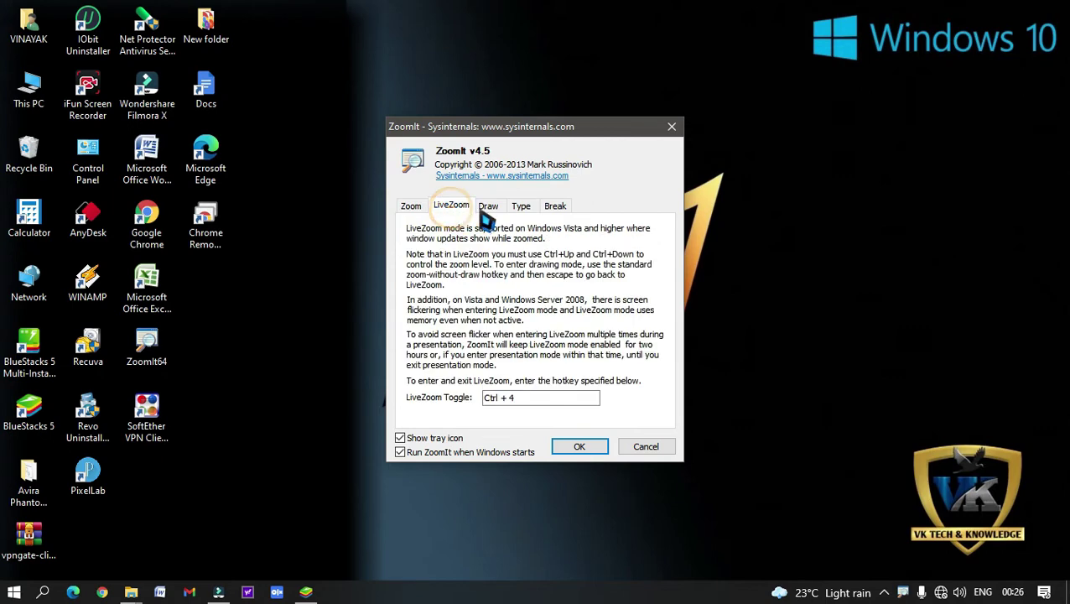
click(493, 209)
click(520, 206)
click(555, 206)
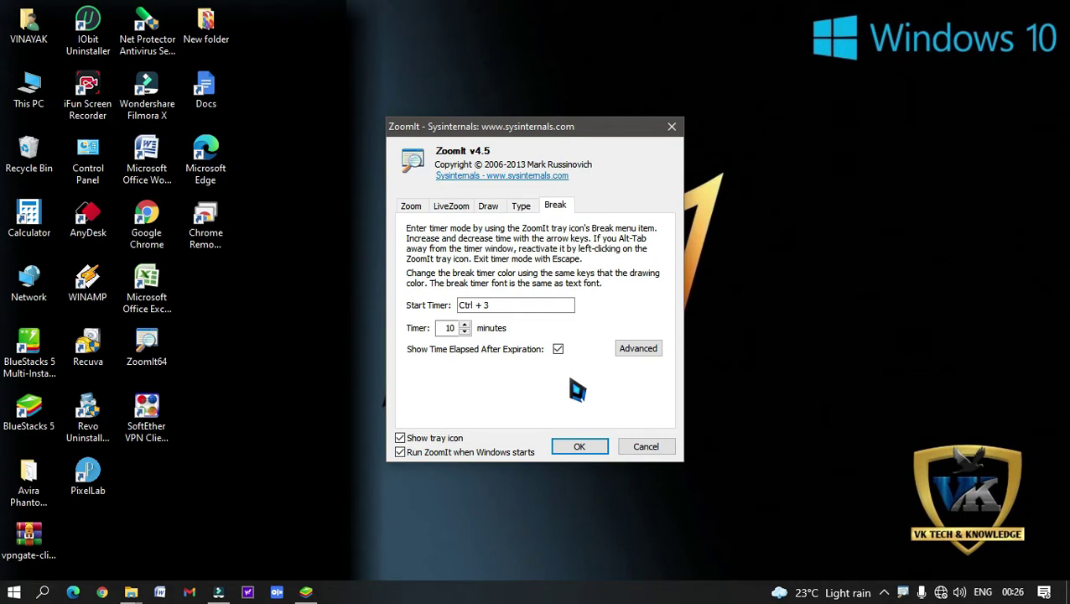
click(410, 207)
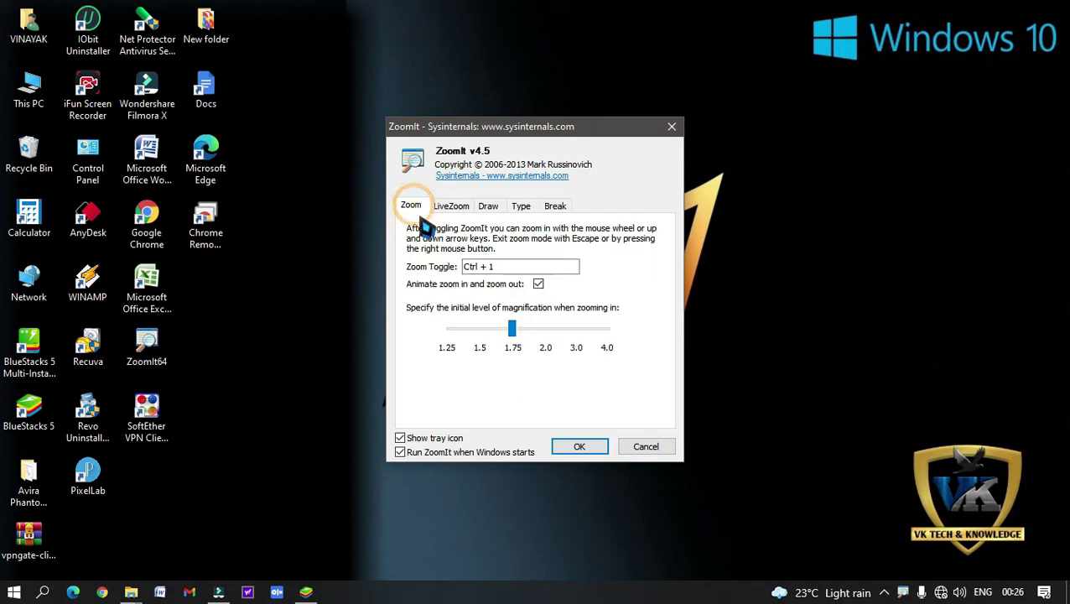
click(581, 449)
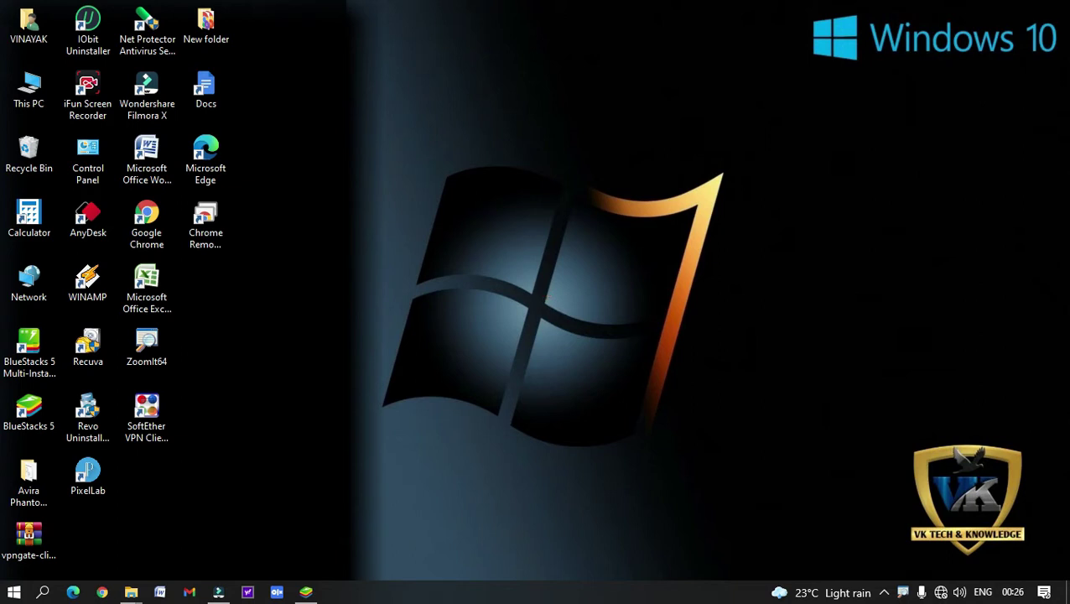
Draw red freehand loops over the Windows logo on the desktop, erase them and leave drawing mode.
mouse_move(417, 172)
mouse_down()
mouse_move(436, 242)
mouse_move(536, 167)
mouse_move(637, 336)
mouse_move(415, 174)
mouse_move(662, 268)
mouse_move(872, 251)
mouse_move(712, 377)
mouse_move(610, 360)
mouse_move(596, 325)
mouse_up()
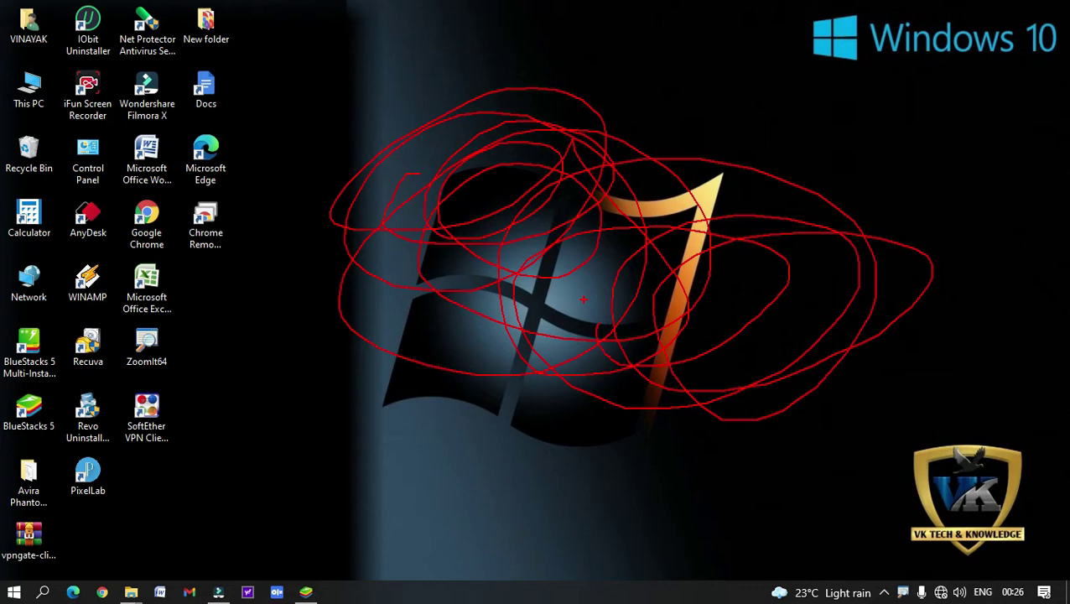
key(e)
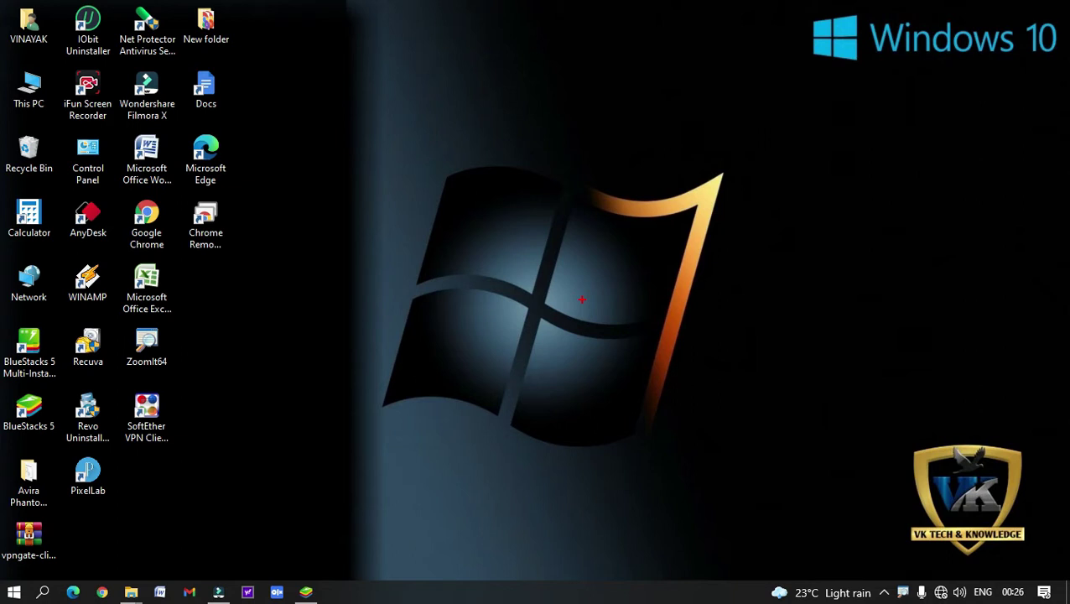
key(Escape)
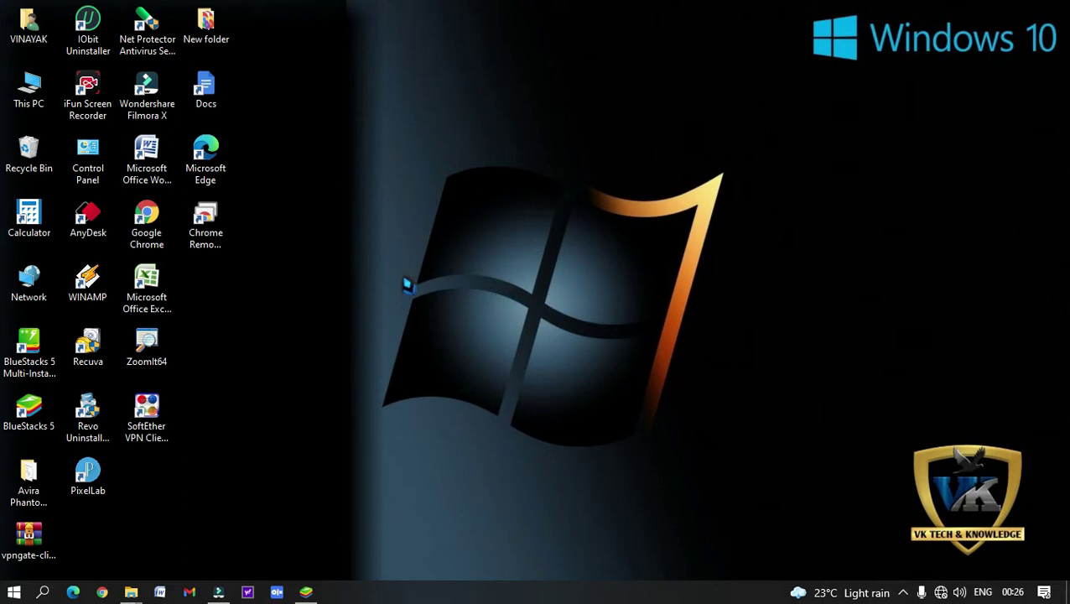
Magnify the desktop with ZoomIt's zoom mode and vary the magnification in and out around the Windows logo.
key(ctrl+1)
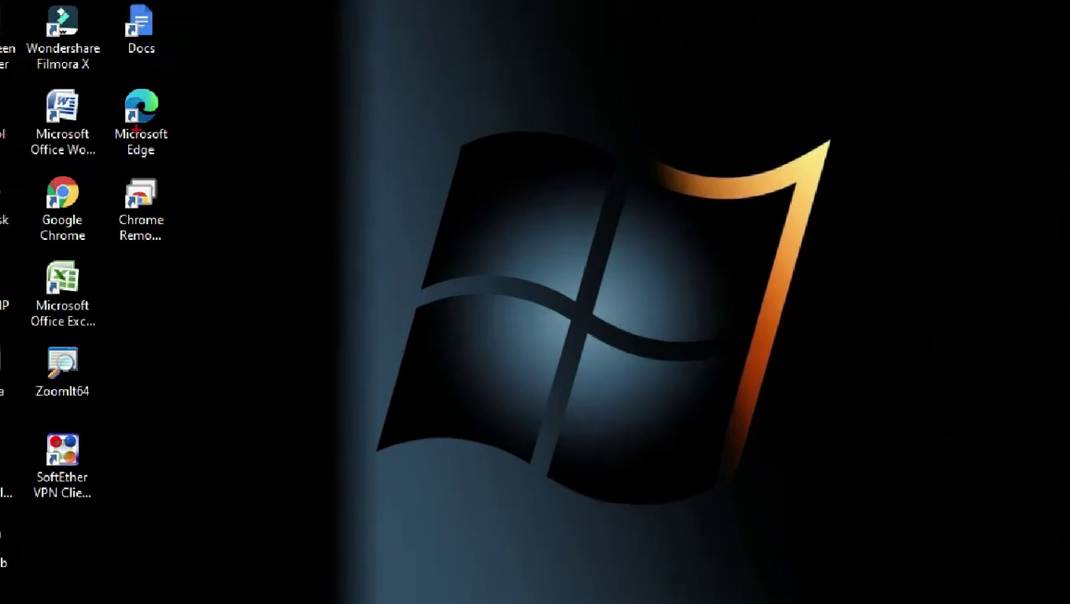
key(Escape)
key(ctrl+1)
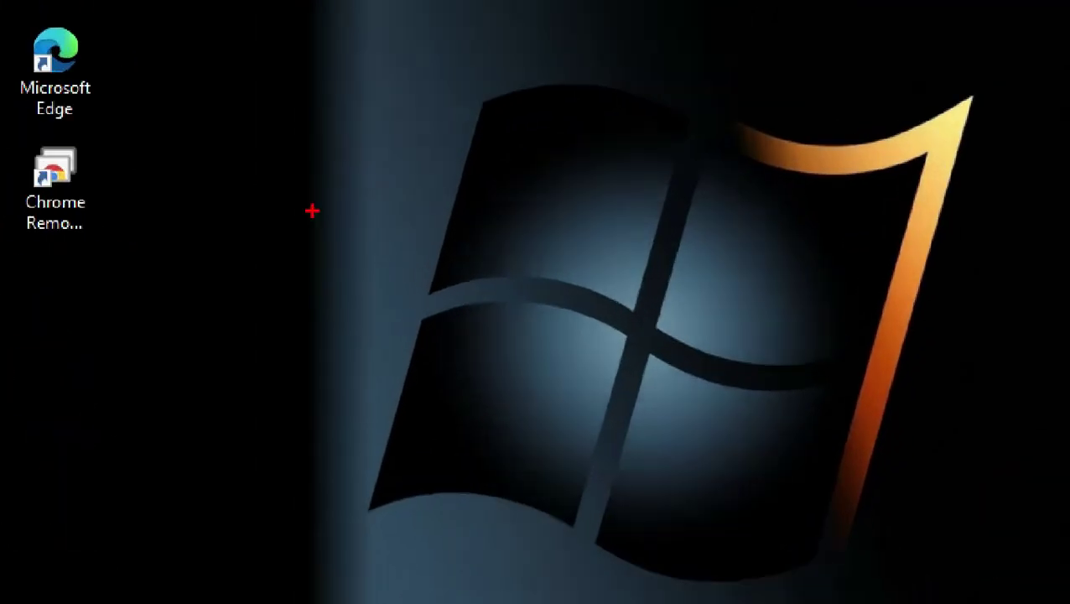
scroll(400, 270, down, 2)
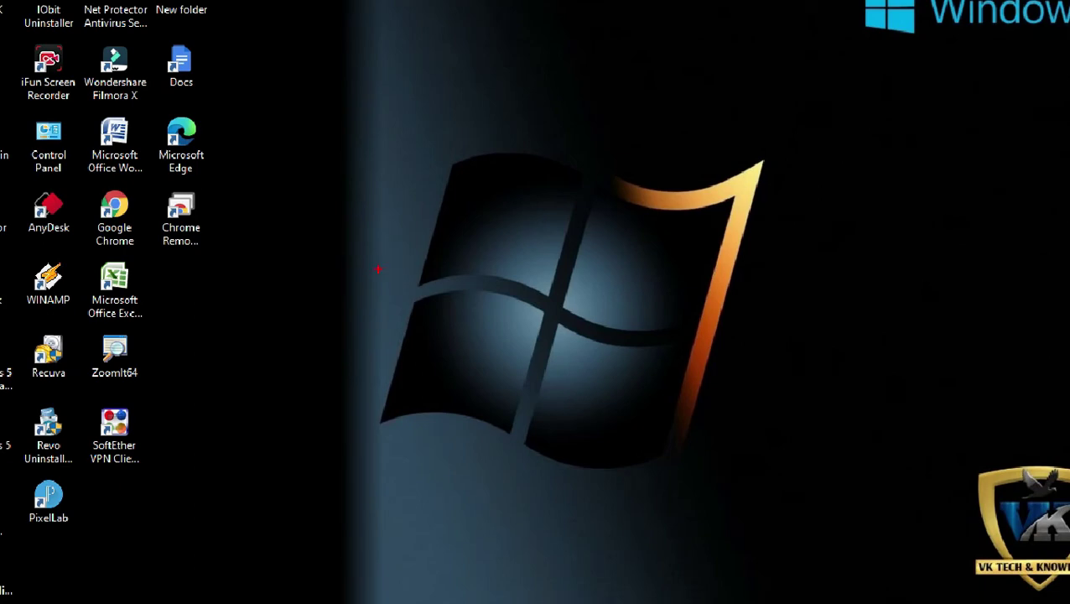
scroll(378, 269, down, 2)
scroll(400, 270, up, 3)
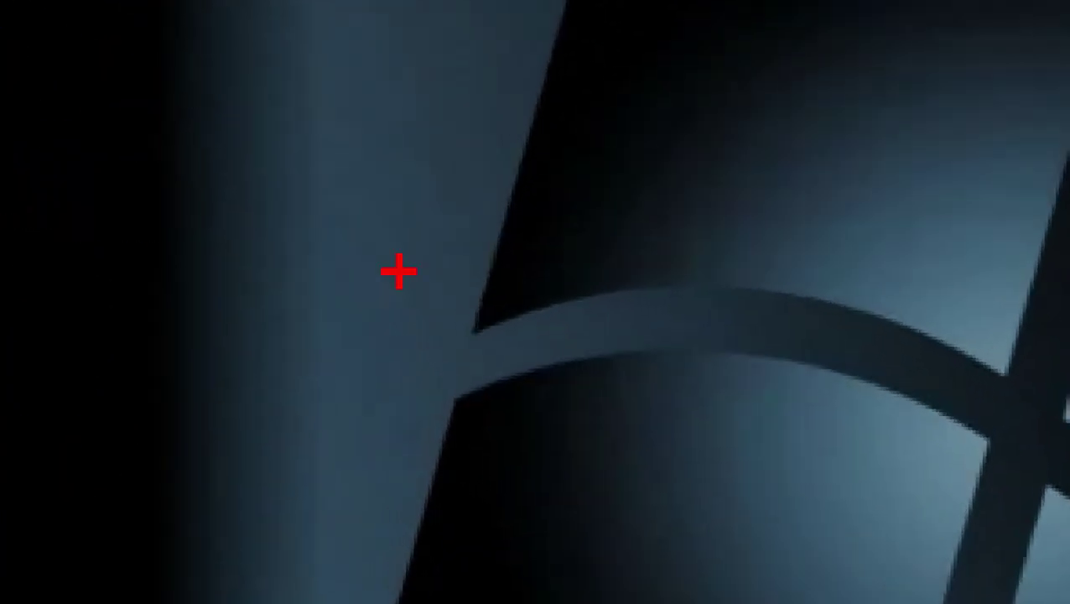
scroll(400, 270, down, 3)
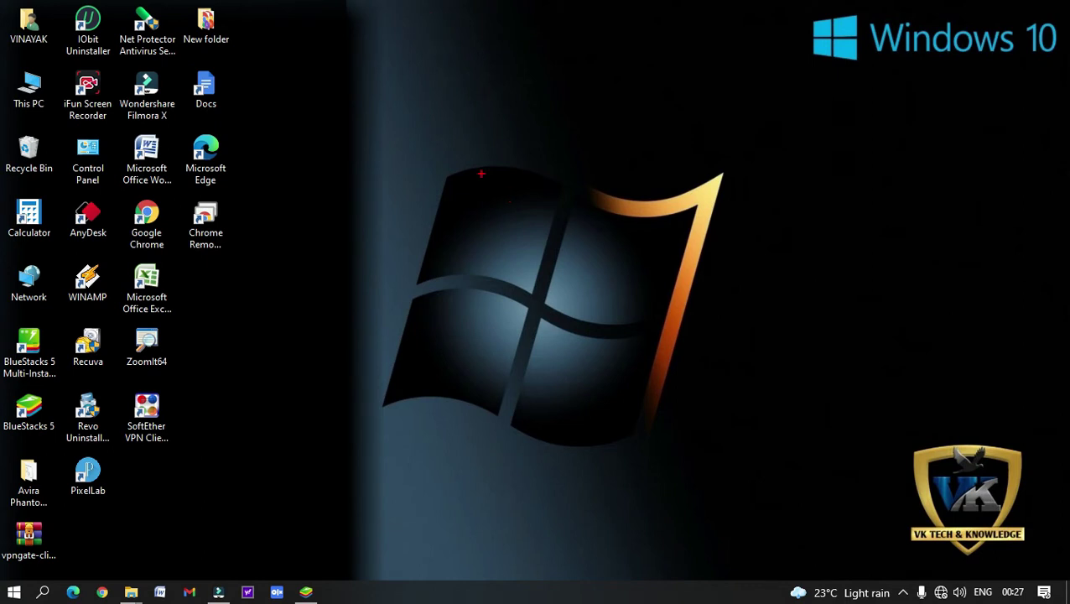
Draw three red rectangles on the wallpaper and one each around the Microsoft Edge and New folder icons, and erase them all.
mouse_move(436, 112)
mouse_down()
mouse_move(436, 155)
mouse_move(496, 176)
mouse_move(674, 176)
mouse_up()
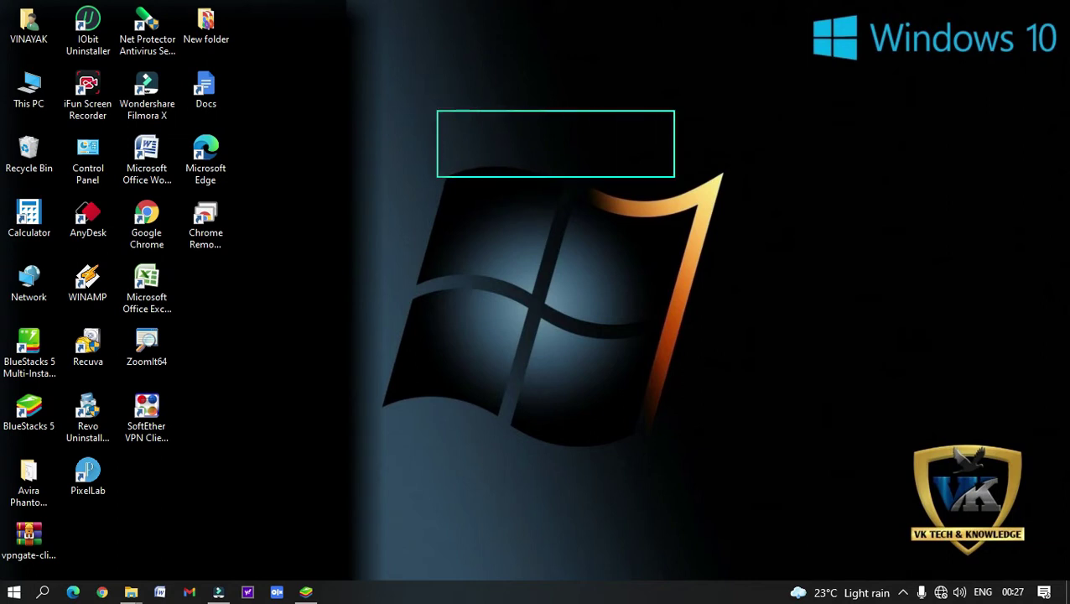
mouse_move(365, 55)
mouse_down()
mouse_move(366, 203)
mouse_move(769, 220)
mouse_up()
mouse_move(379, 289)
mouse_down()
mouse_move(614, 465)
mouse_move(889, 465)
mouse_up()
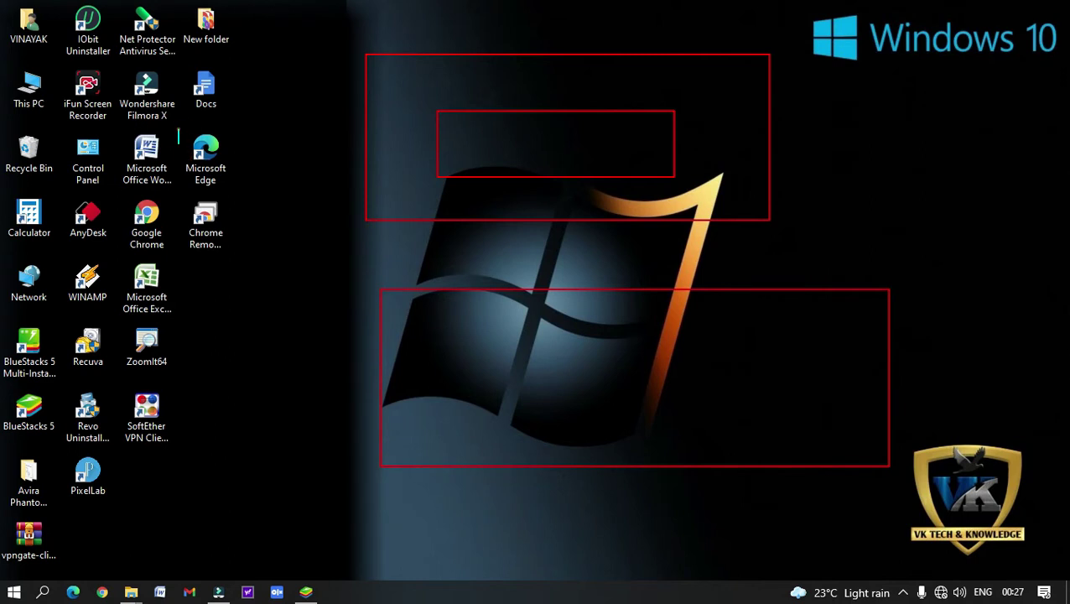
drag(177, 128, 243, 194)
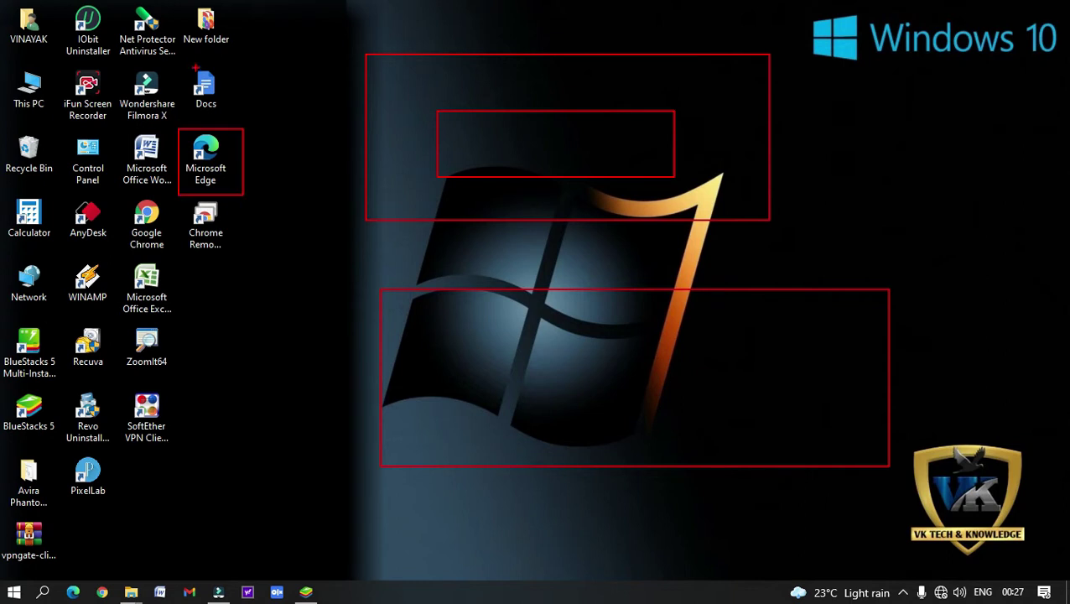
drag(179, 15, 264, 52)
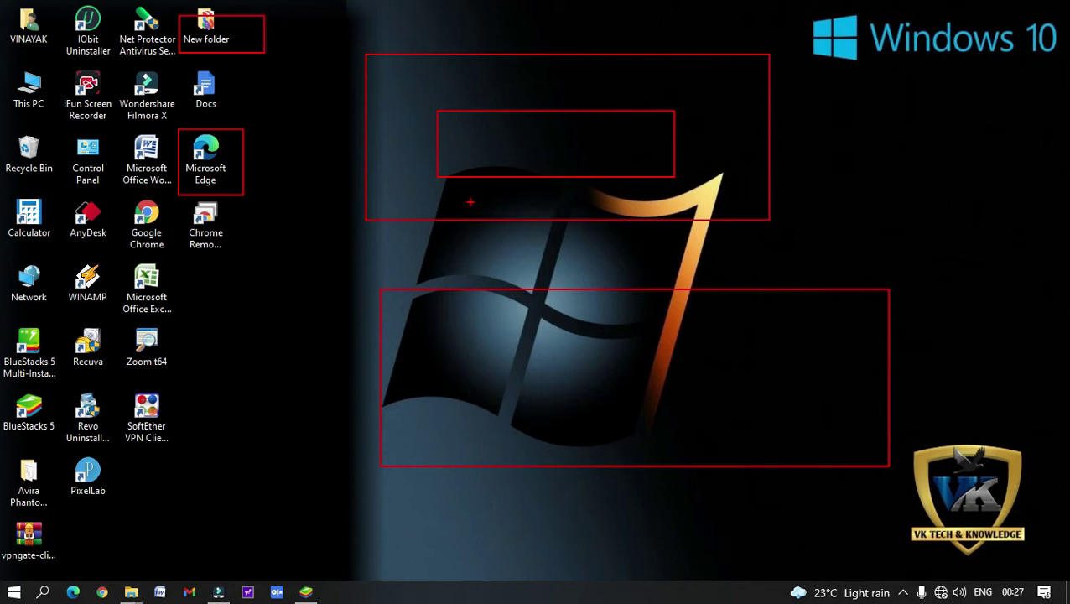
key(e)
Draw two overlapping red rectangles across the upper part of the Windows logo.
mouse_move(425, 129)
mouse_down()
mouse_move(712, 253)
mouse_move(825, 267)
mouse_up()
click(460, 182)
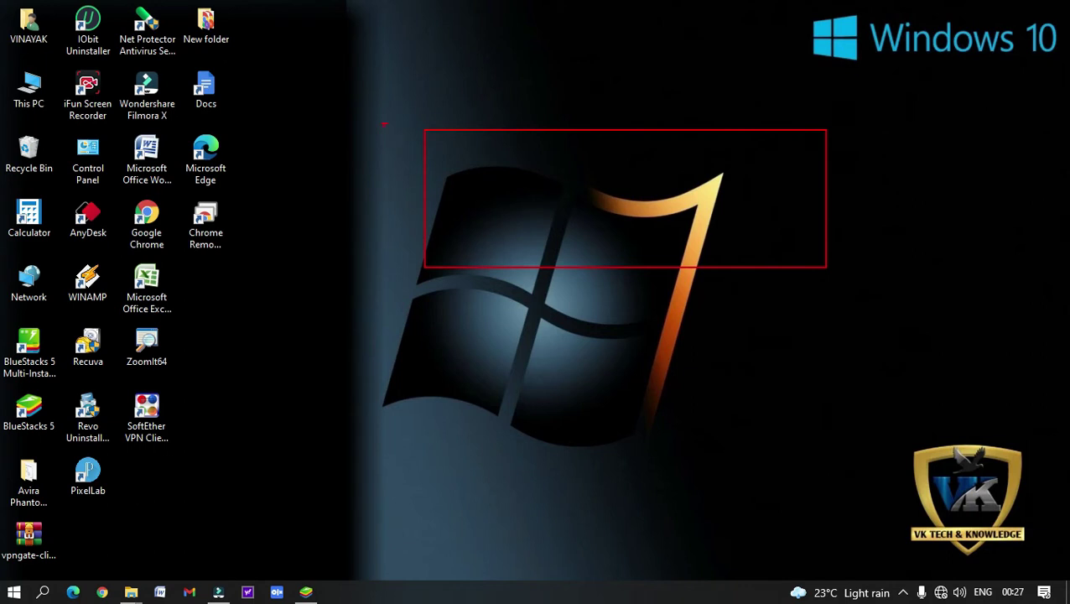
drag(370, 104, 667, 223)
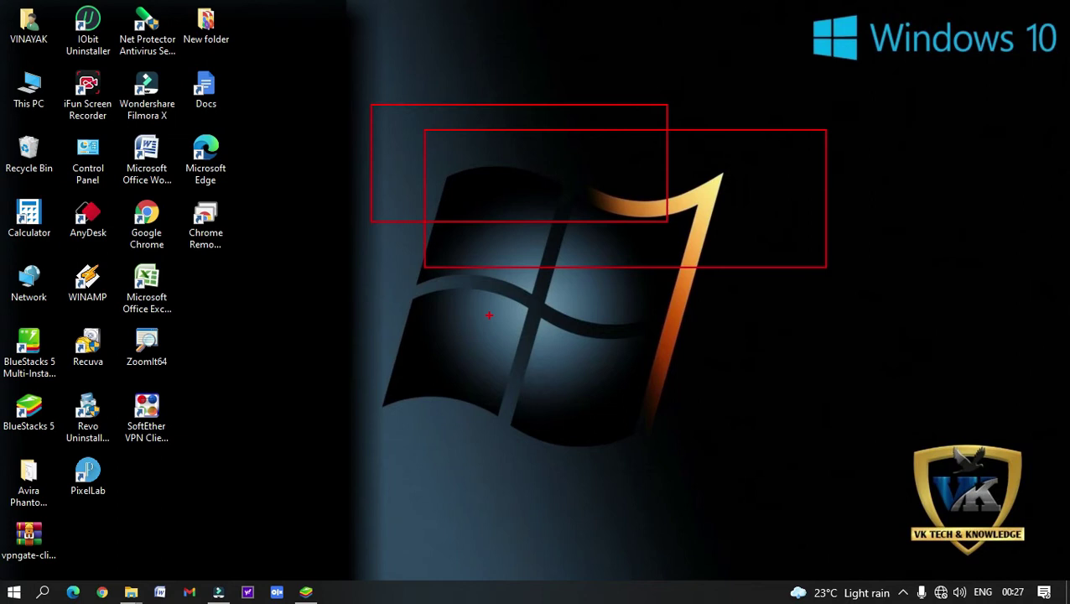
Draw four red arrows, one pointing at the Windows logo and the others at the Docs, Microsoft Edge and Chrome Remote icons.
drag(460, 279, 919, 101)
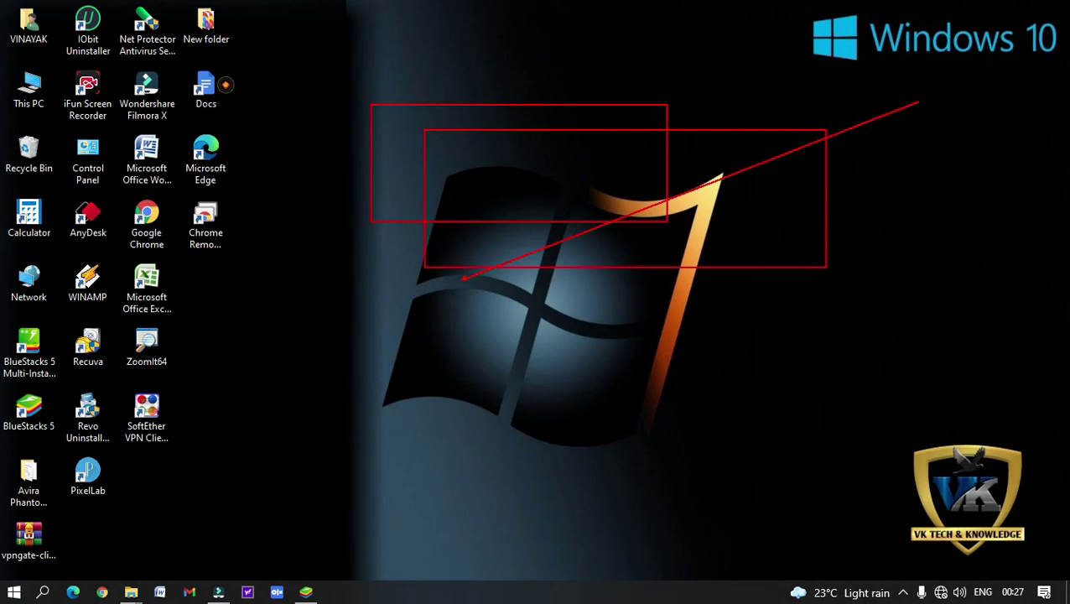
drag(226, 84, 501, 33)
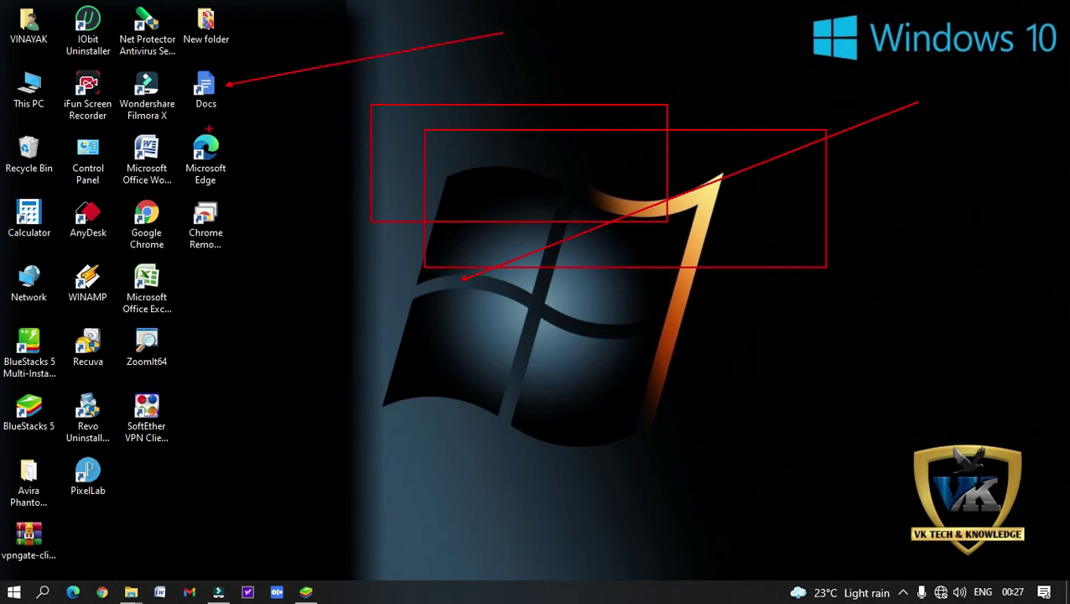
drag(233, 156, 464, 70)
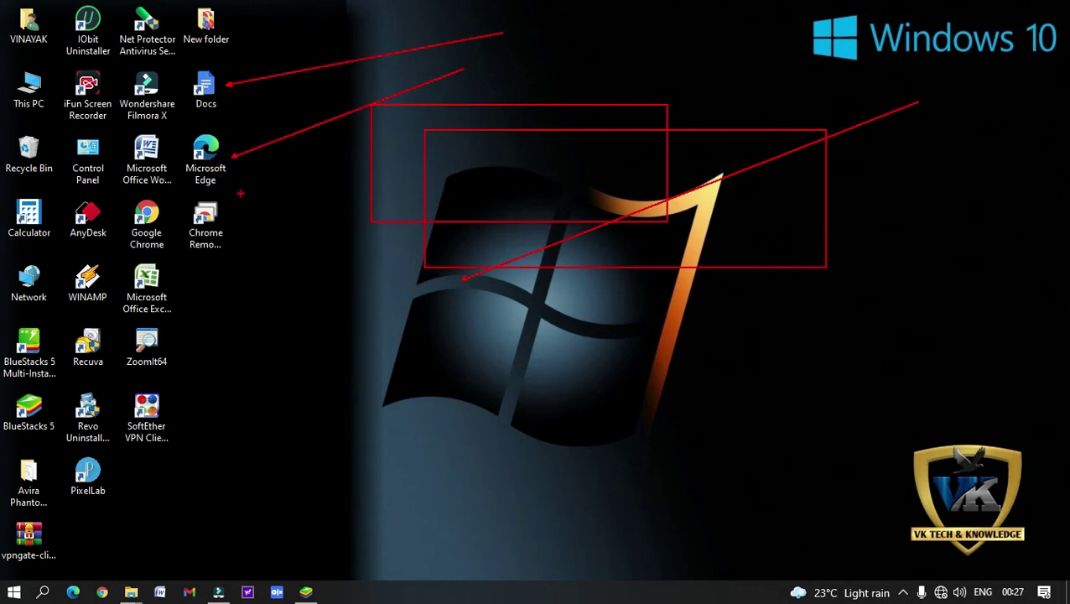
drag(227, 213, 557, 96)
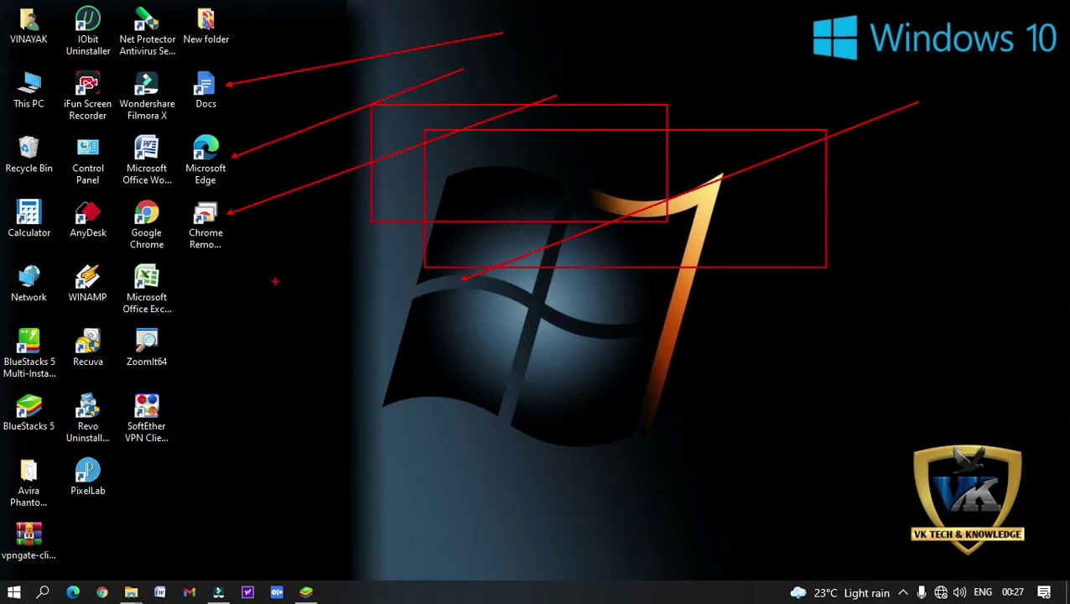
Draw freehand loops over the Windows logo, first with a yellow pen and a second set with a blue pen.
key(y)
mouse_move(277, 279)
mouse_down()
mouse_move(290, 404)
mouse_move(486, 203)
mouse_move(629, 428)
mouse_move(758, 406)
mouse_up()
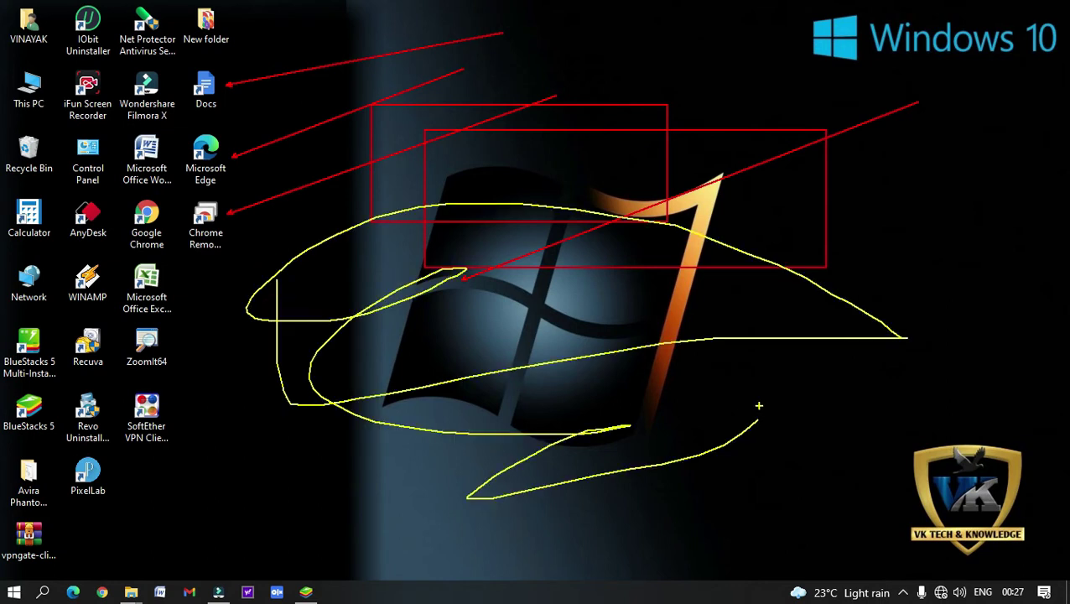
key(b)
mouse_move(448, 166)
mouse_down()
mouse_move(336, 343)
mouse_move(857, 247)
mouse_up()
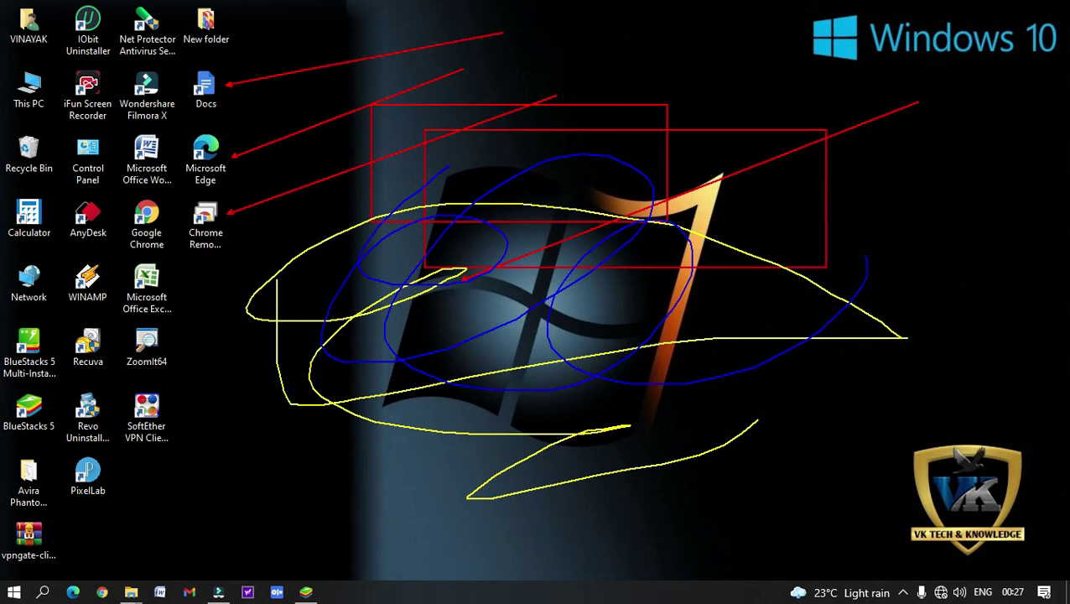
Scribble freehand loops in green and pink over the Windows logo, and erase all annotations from the screen.
key(g)
drag(601, 94, 560, 245)
mouse_move(708, 211)
mouse_down()
mouse_move(872, 419)
mouse_move(586, 369)
mouse_move(720, 298)
mouse_up()
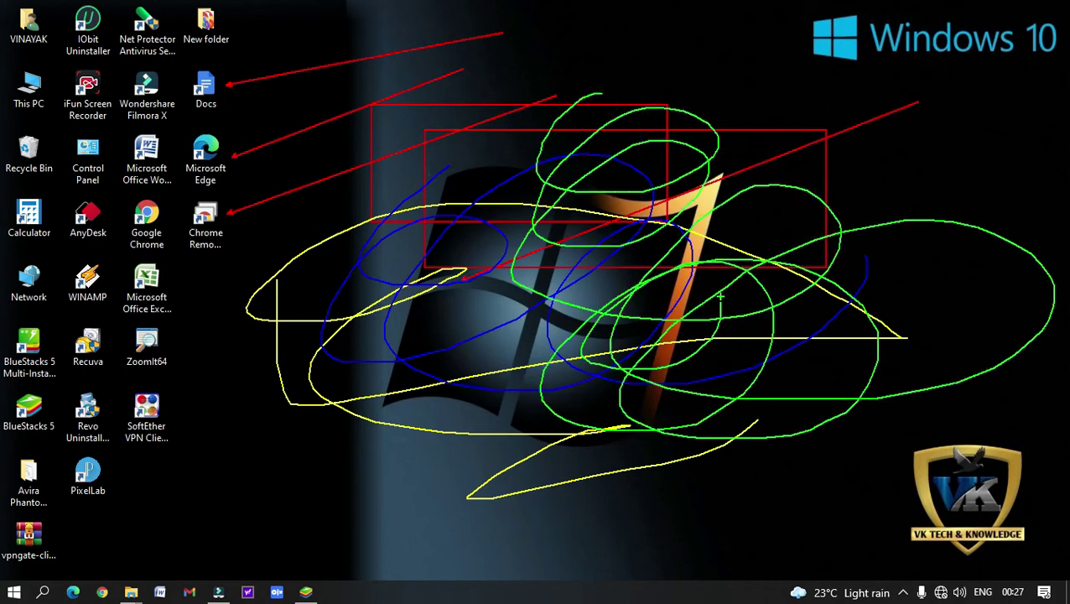
mouse_move(624, 205)
mouse_down()
mouse_move(487, 209)
mouse_move(771, 252)
mouse_move(537, 369)
mouse_move(381, 396)
mouse_move(574, 362)
mouse_move(541, 275)
mouse_move(557, 222)
mouse_up()
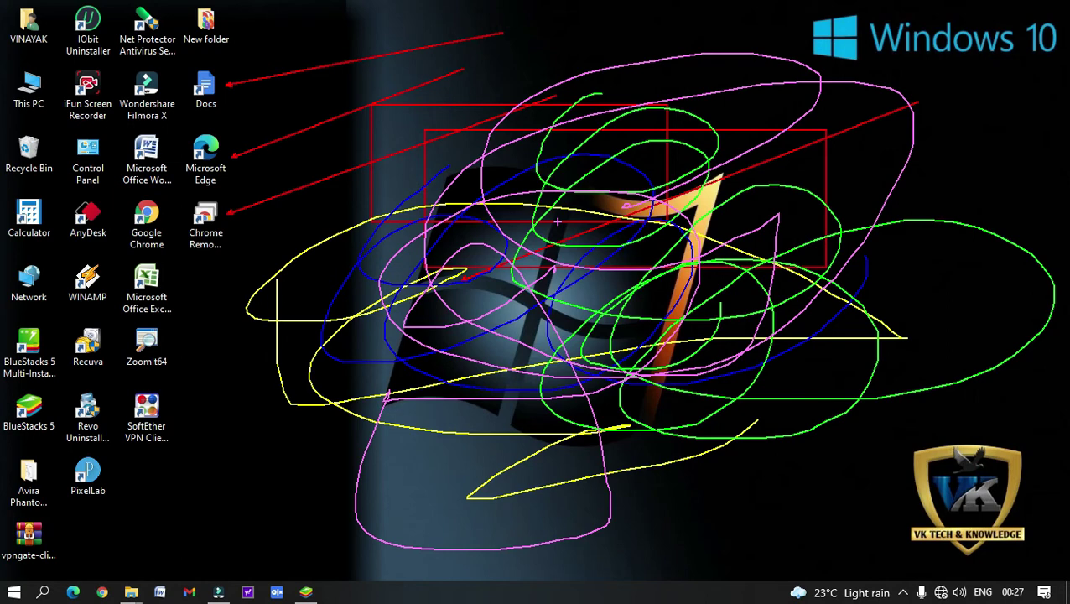
key(e)
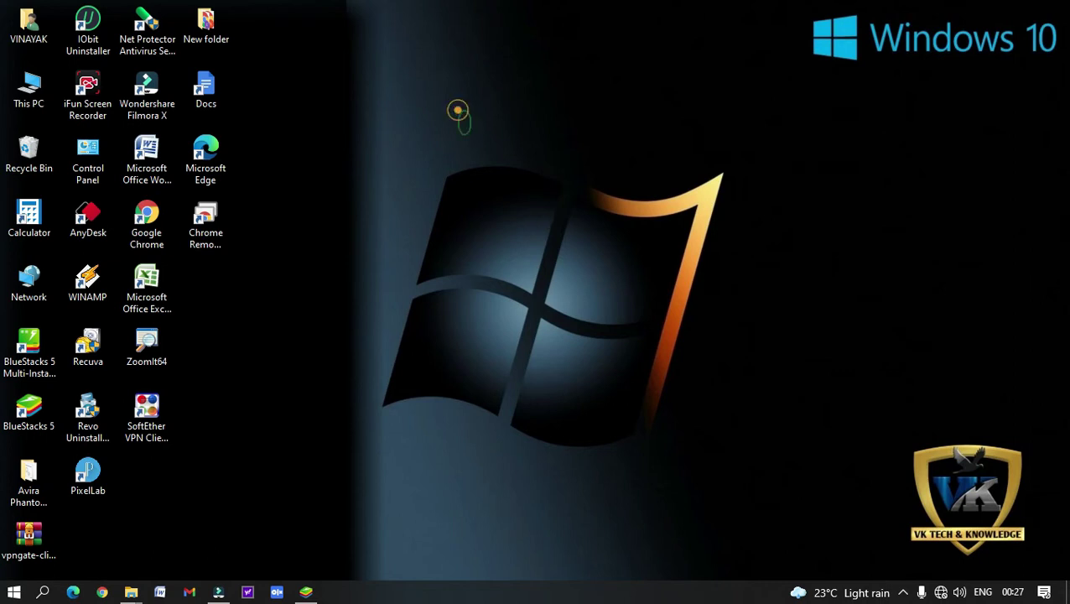
Draw several pink ellipses of different sizes on and around the Windows logo, including a large one enclosing most of it.
drag(456, 112, 492, 174)
drag(571, 254, 643, 286)
key(g)
drag(570, 98, 720, 232)
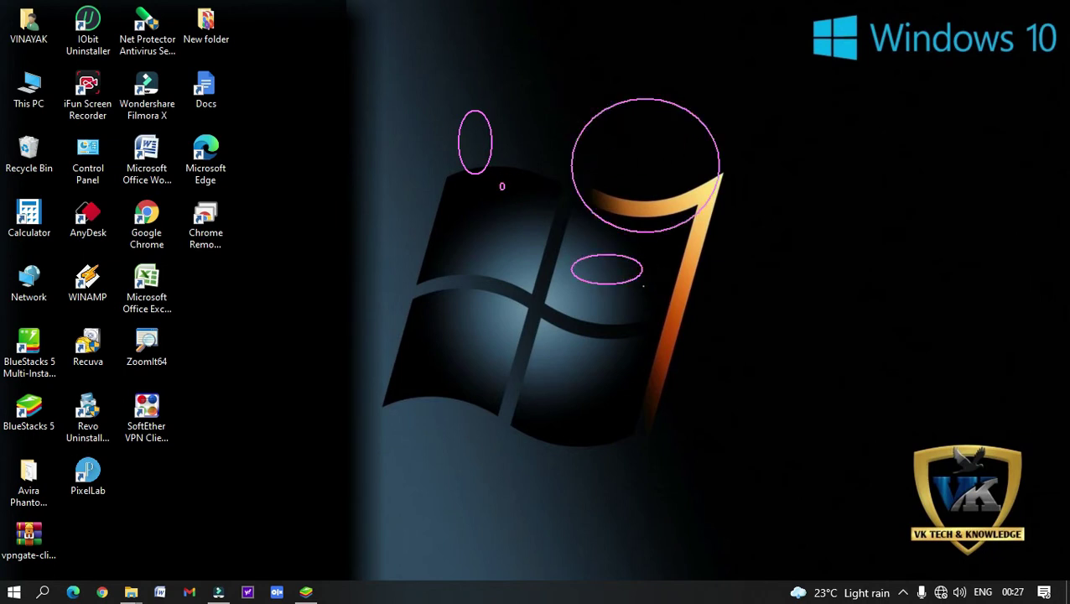
drag(366, 61, 720, 379)
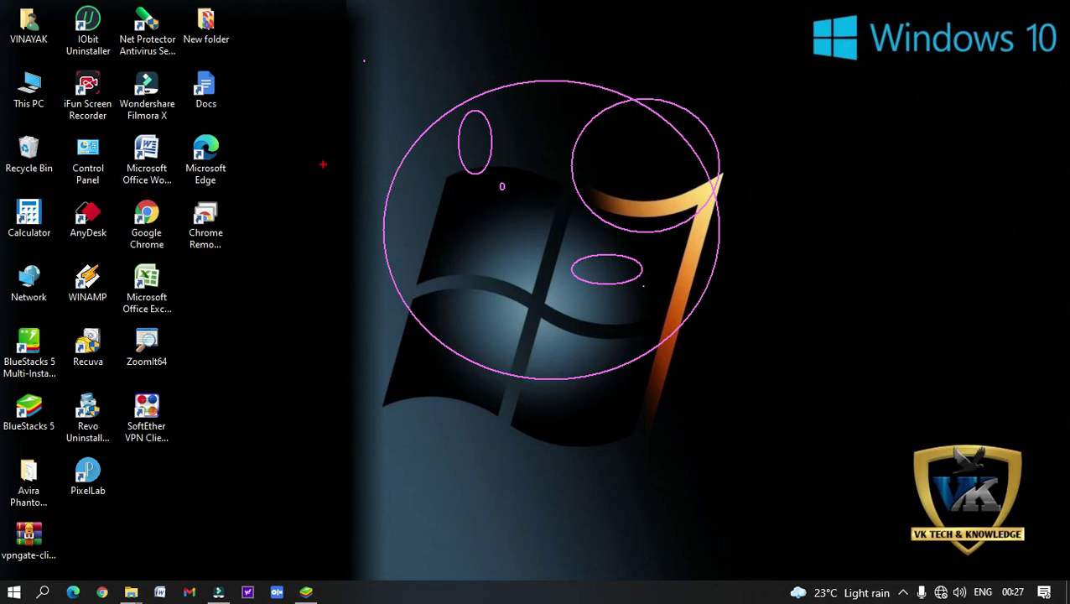
Draw a large red ellipse overlapping the Windows logo and two small red ellipses above it.
key(g)
drag(312, 133, 633, 410)
key(r)
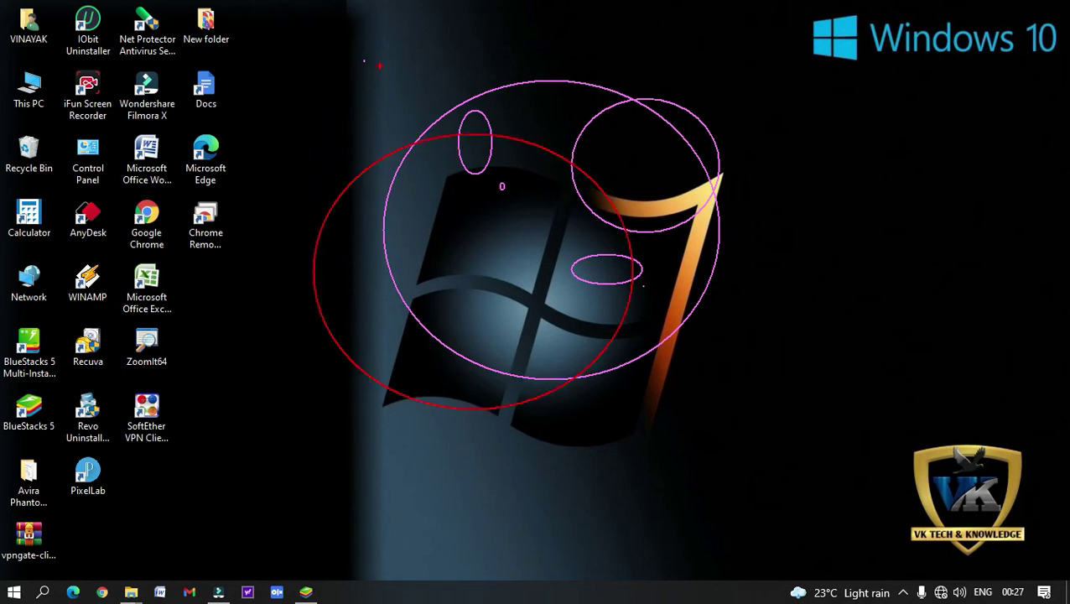
drag(380, 66, 418, 98)
drag(480, 36, 509, 59)
Draw a very large red ellipse beside the Windows logo with three smaller ones inside, and circle the Docs and Wondershare Filmora X icons in red.
drag(614, 54, 1066, 600)
drag(800, 206, 832, 269)
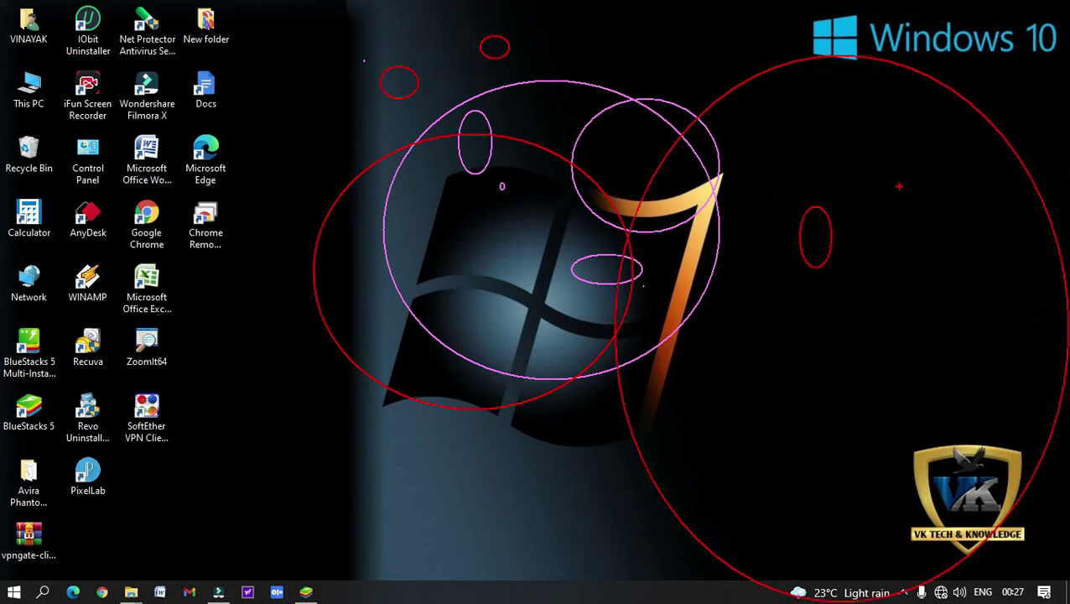
drag(899, 186, 959, 325)
mouse_move(817, 136)
mouse_down()
mouse_move(893, 200)
mouse_move(911, 203)
mouse_up()
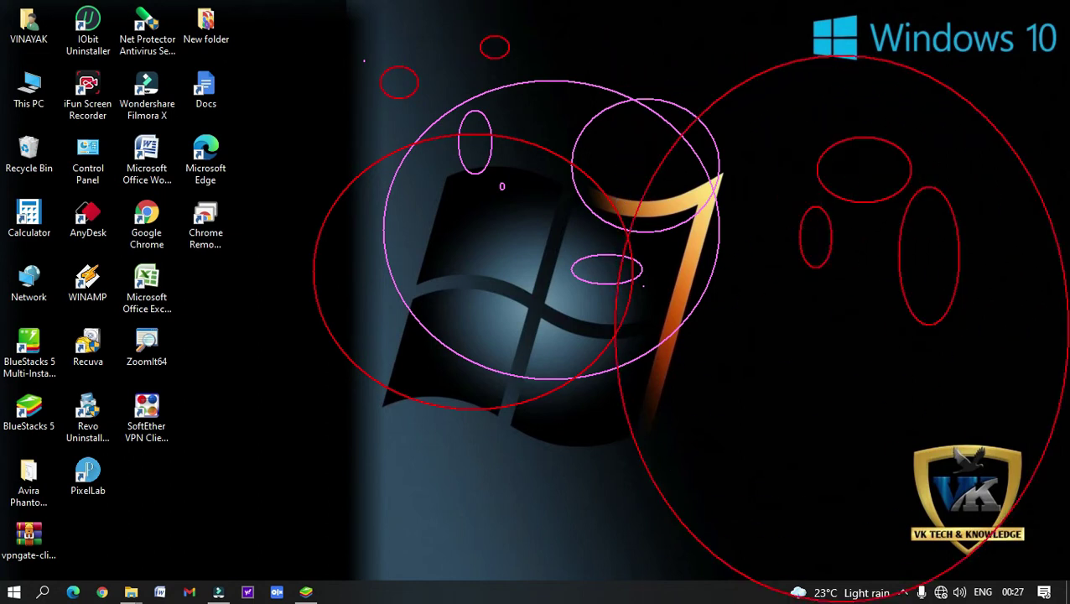
drag(177, 73, 251, 125)
mouse_move(116, 73)
mouse_down()
mouse_move(127, 105)
mouse_move(191, 135)
mouse_up()
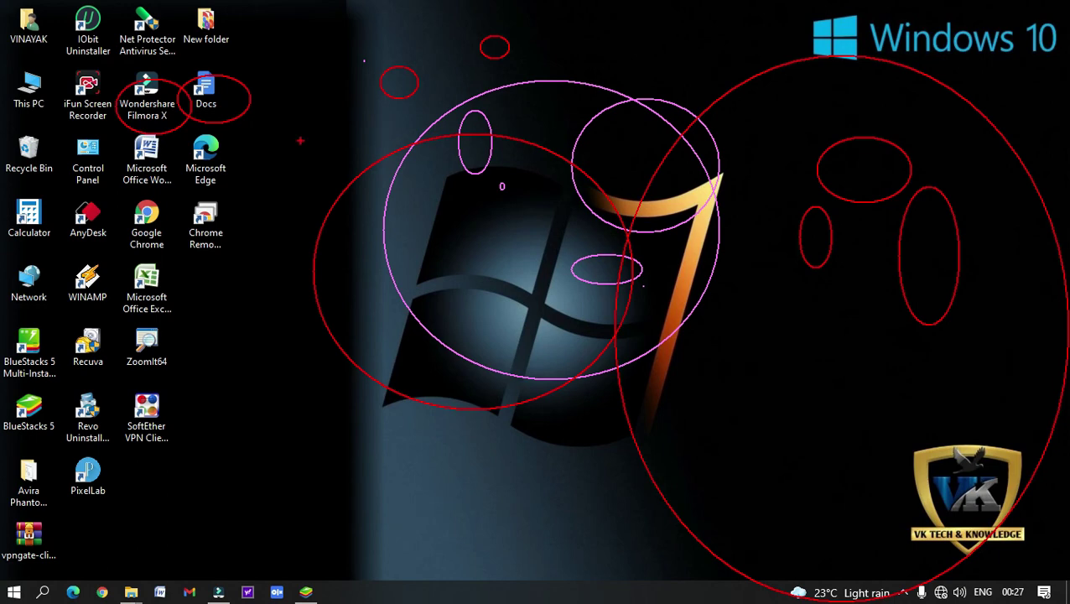
Switch the pen to blue and draw four overlapping blue ellipses across the Windows logo and the area beside the desktop icons.
key(b)
drag(294, 133, 436, 266)
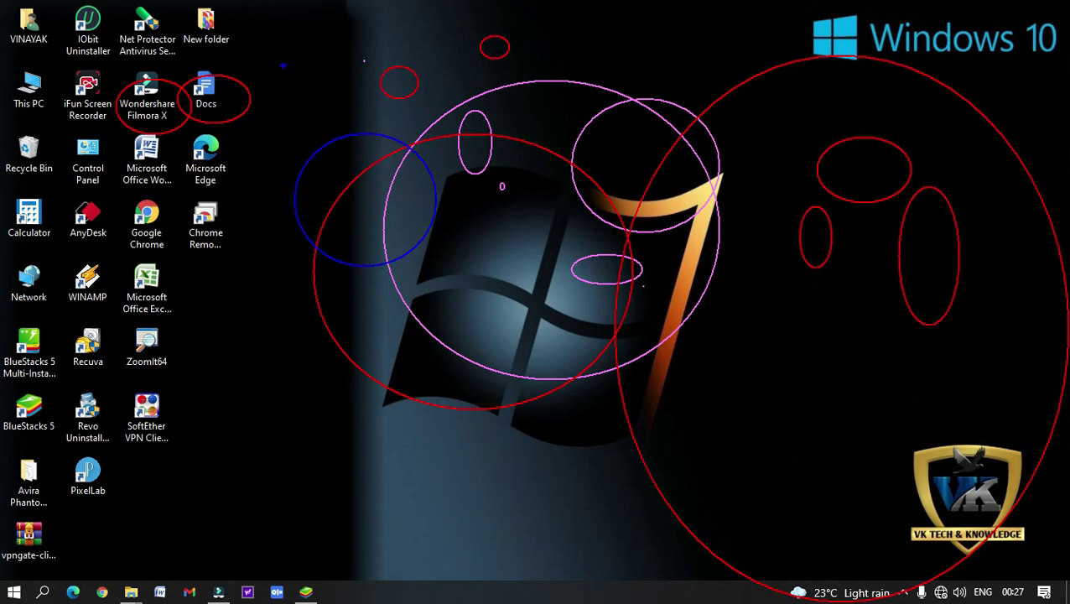
drag(283, 65, 493, 248)
drag(495, 84, 808, 389)
mouse_move(654, 151)
mouse_down()
mouse_move(671, 197)
mouse_move(829, 412)
mouse_up()
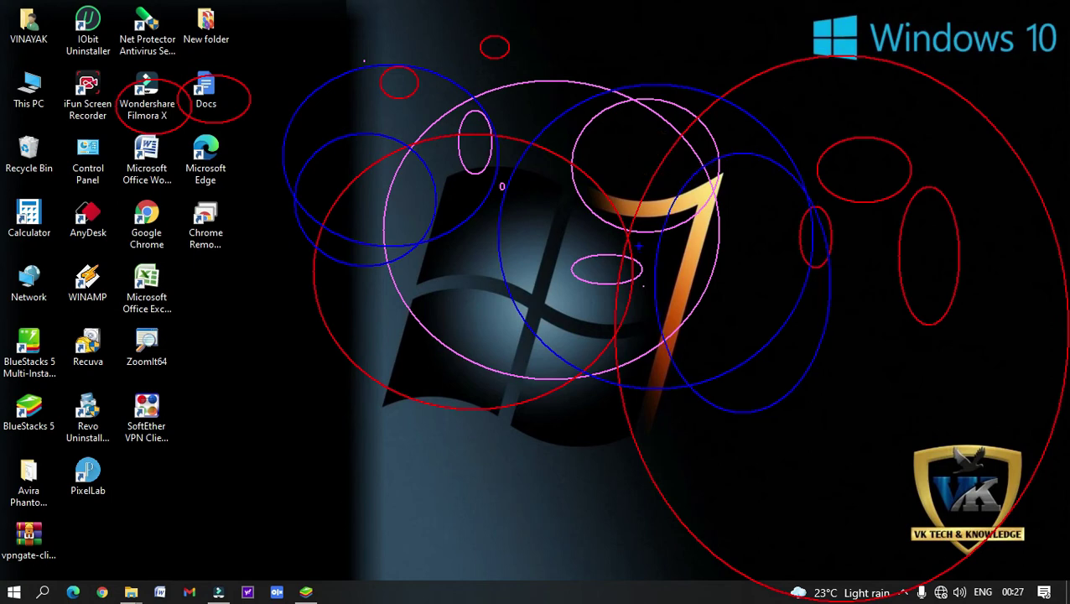
Clear all annotations and draw one diagonal and four horizontal straight blue lines across and above the Windows logo.
key(e)
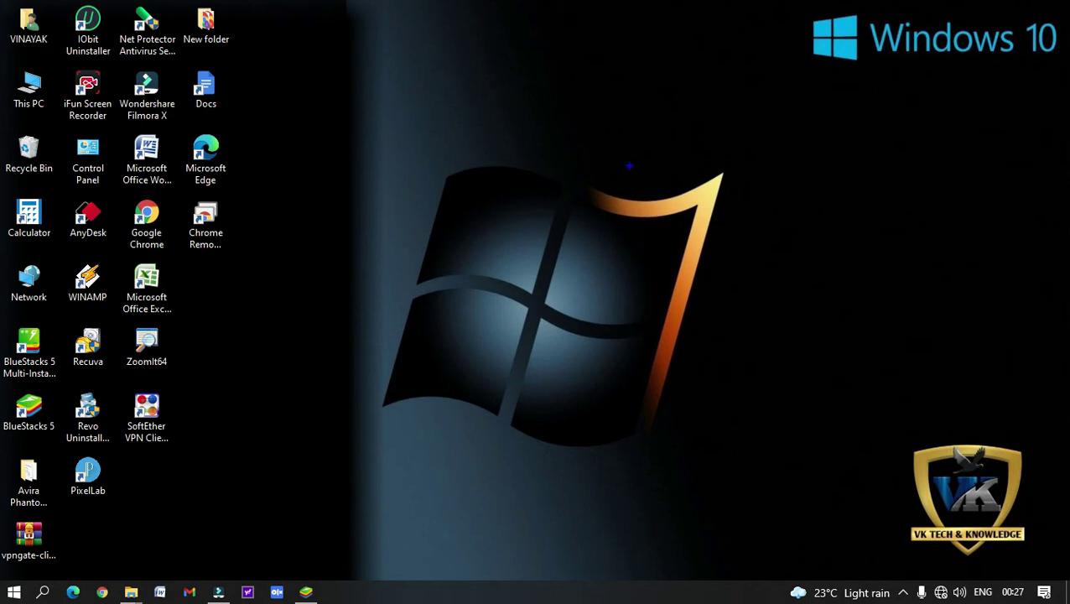
drag(626, 146, 803, 359)
key(b)
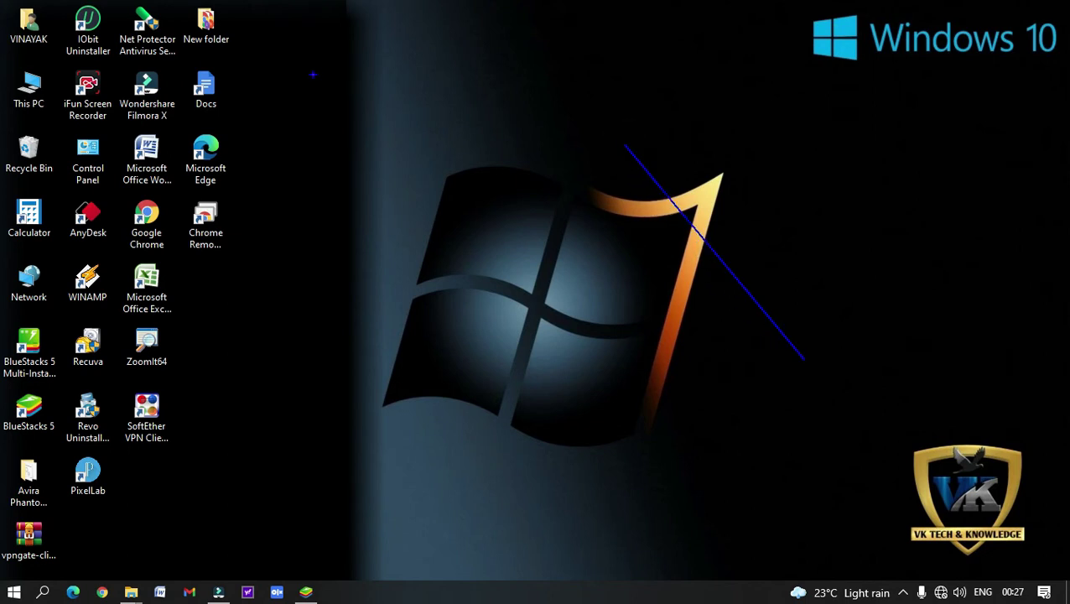
drag(312, 74, 766, 74)
drag(358, 128, 793, 128)
drag(330, 199, 800, 200)
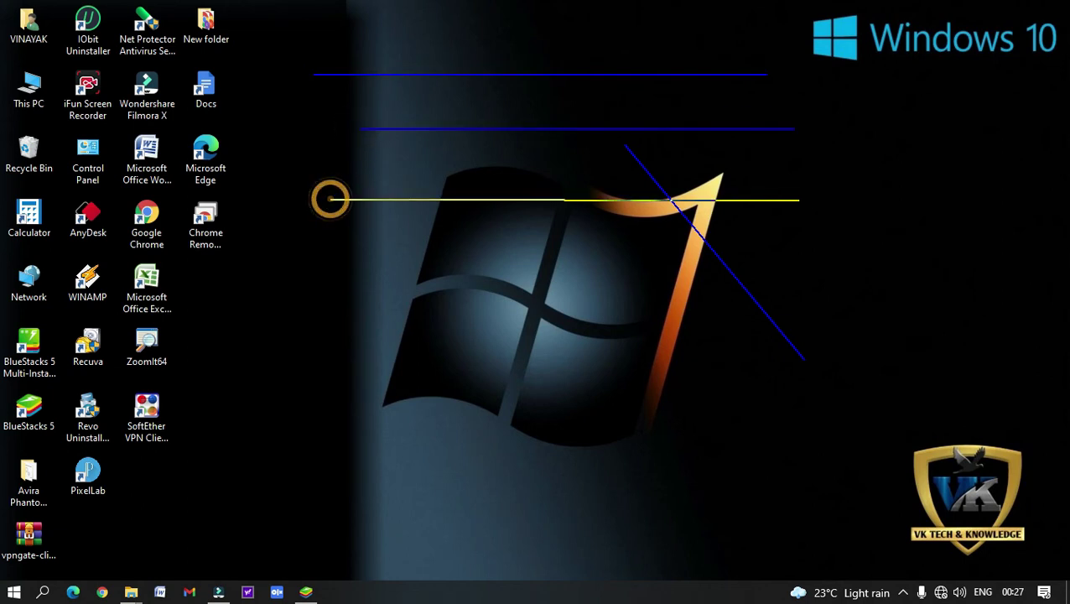
key(b)
drag(280, 276, 643, 273)
Switch the pen to red and draw several red lines, mostly horizontal, across and around the Windows logo.
key(b)
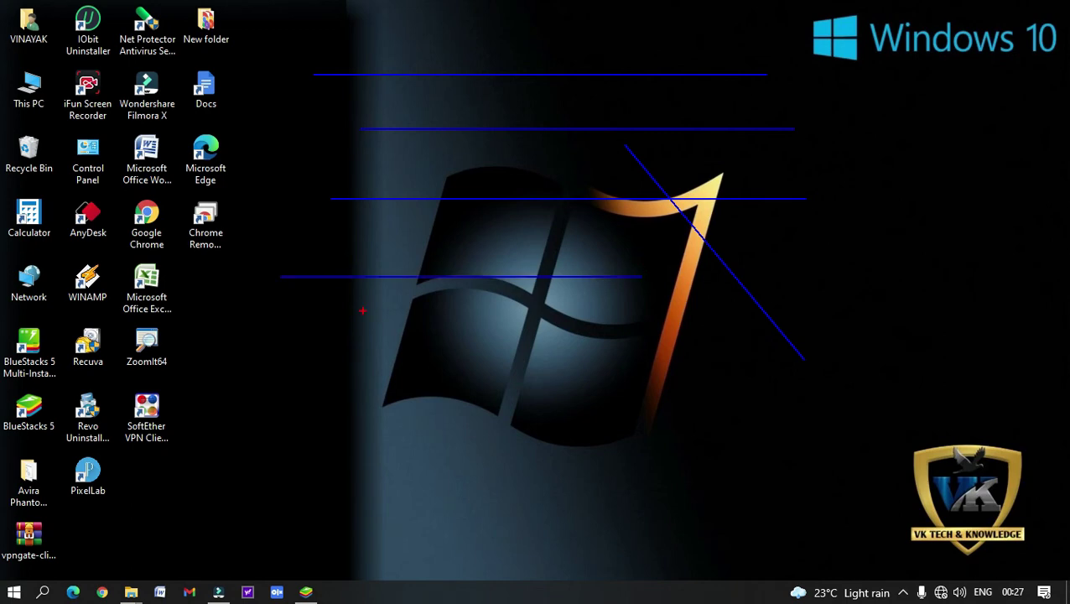
mouse_move(362, 310)
mouse_down()
mouse_move(716, 320)
mouse_move(745, 310)
mouse_up()
drag(394, 372, 812, 372)
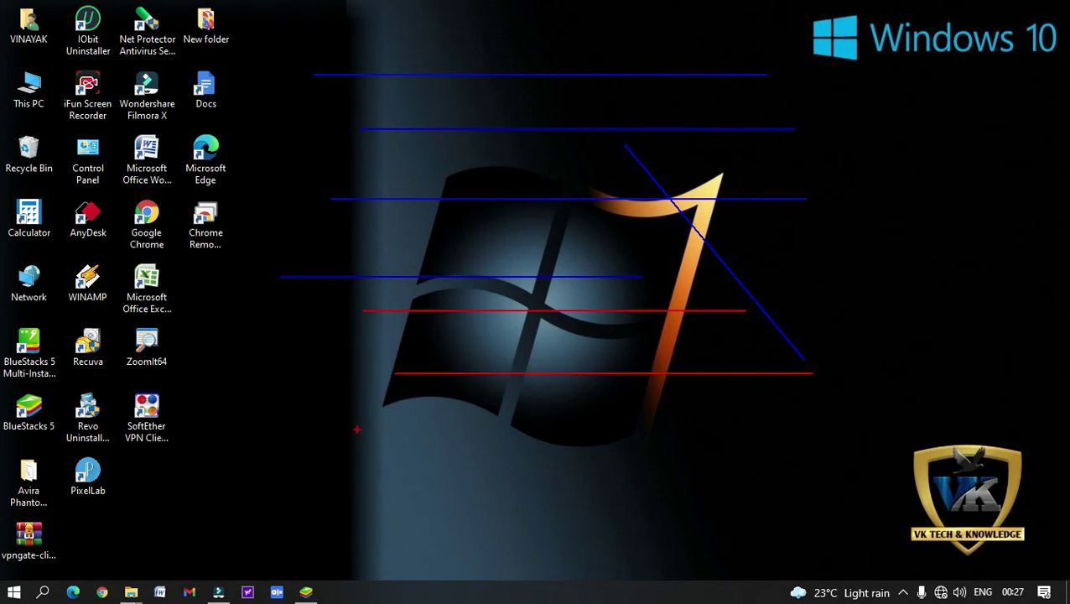
drag(356, 430, 847, 437)
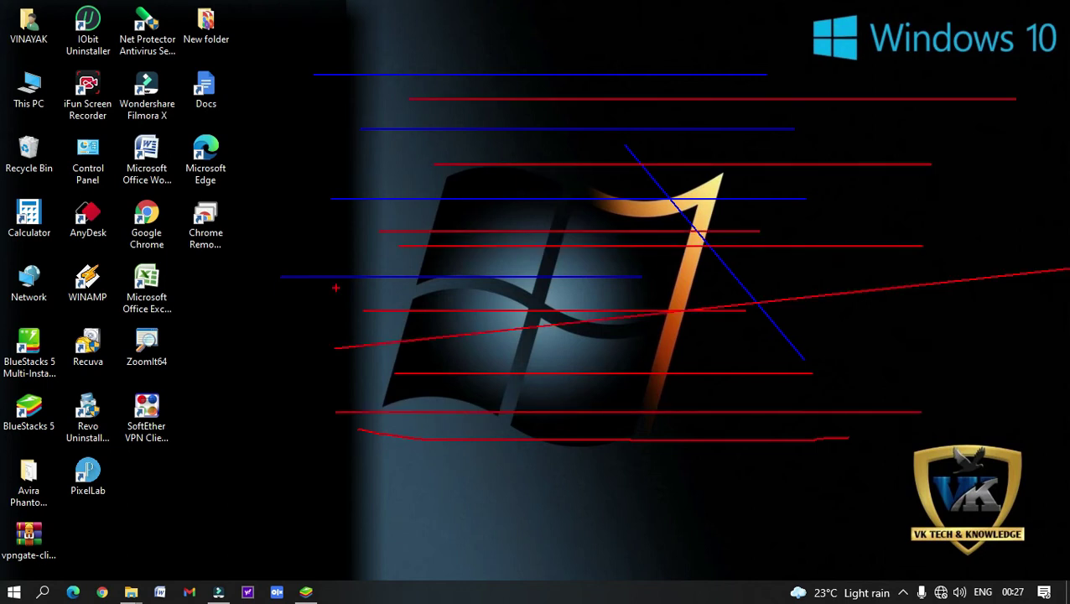
Clear all the lines and write the red text "jhkkhk" over the upper part of the Windows logo.
key(e)
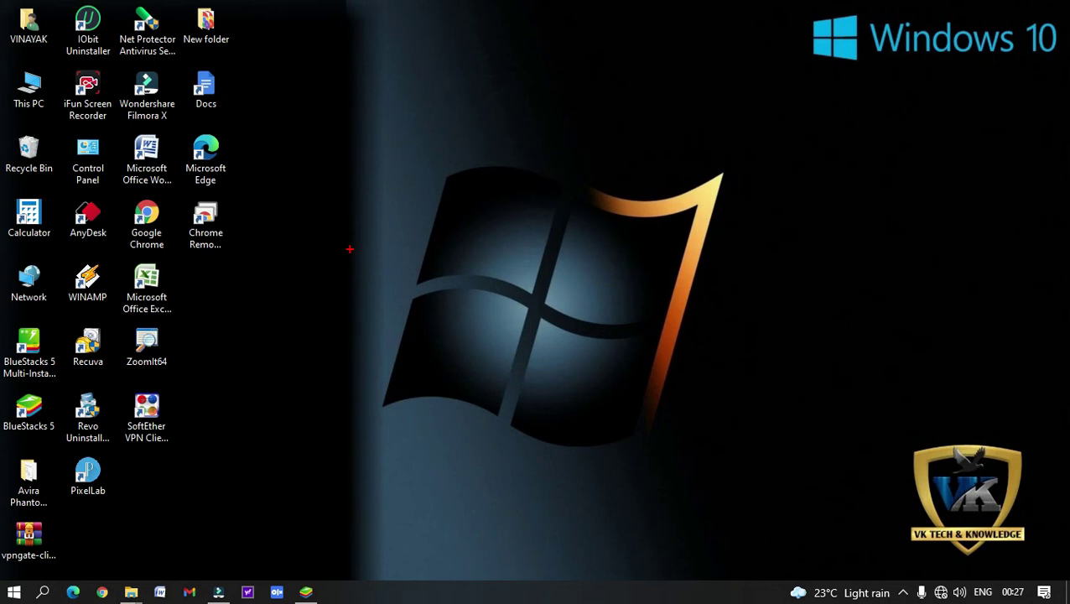
key(t)
text(jhkkhk)
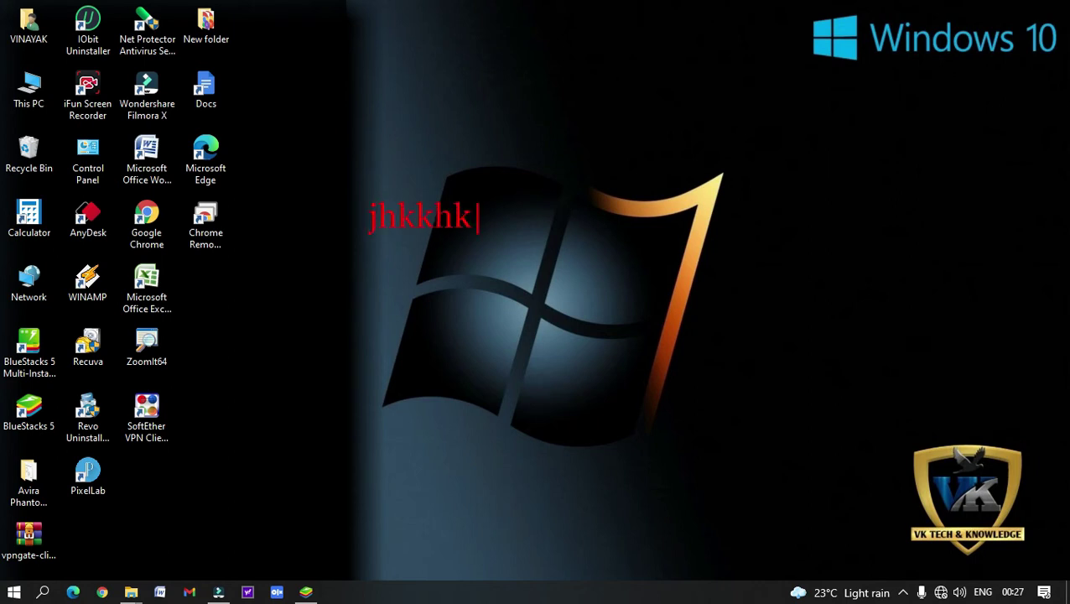
Enlarge the font and add "jkkk" after the existing text, followed by "kkk" in a much larger size.
scroll(476, 217, up, 10)
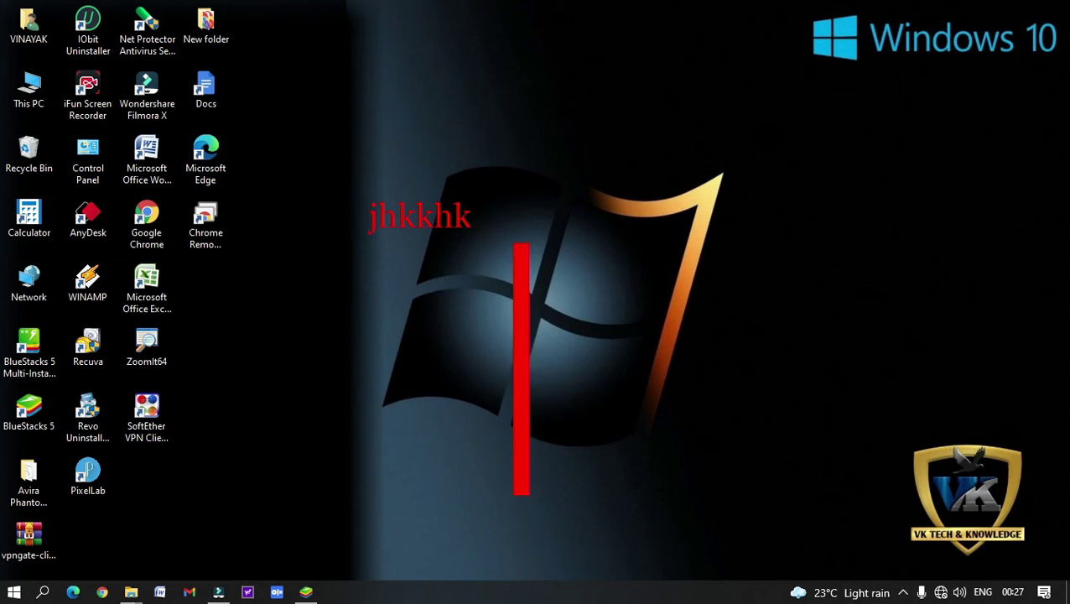
scroll(477, 216, up, 3)
scroll(476, 216, down, 10)
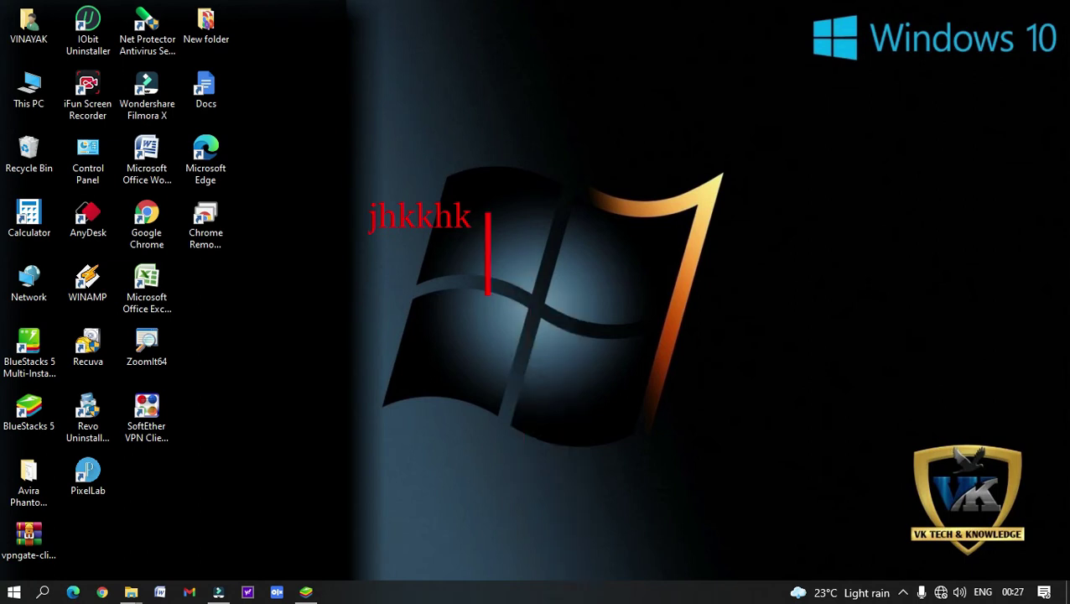
text(jkkk)
scroll(476, 216, up, 5)
text(k)
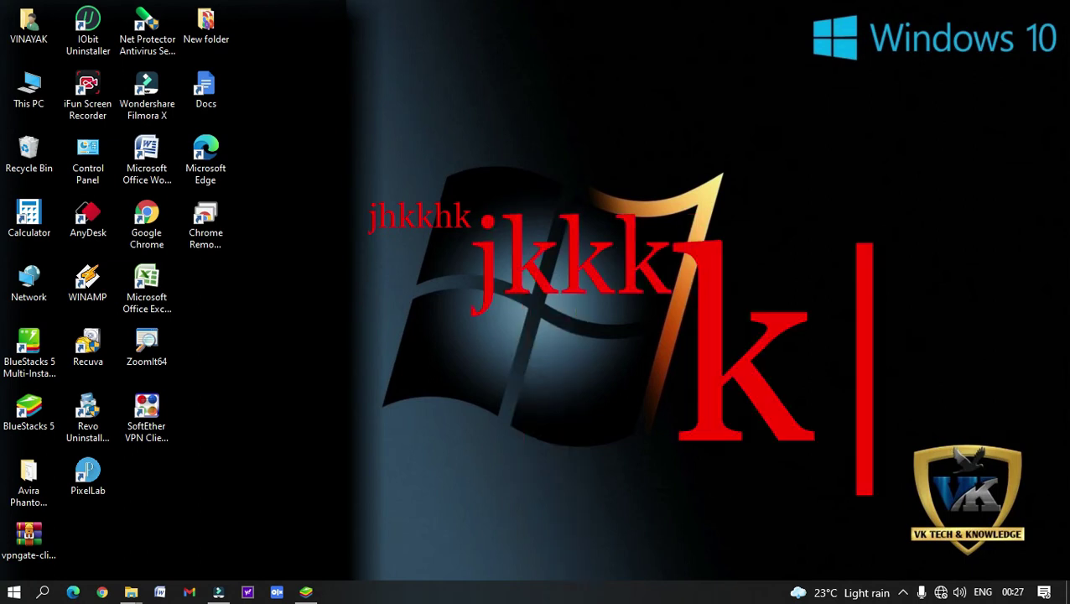
text(kk)
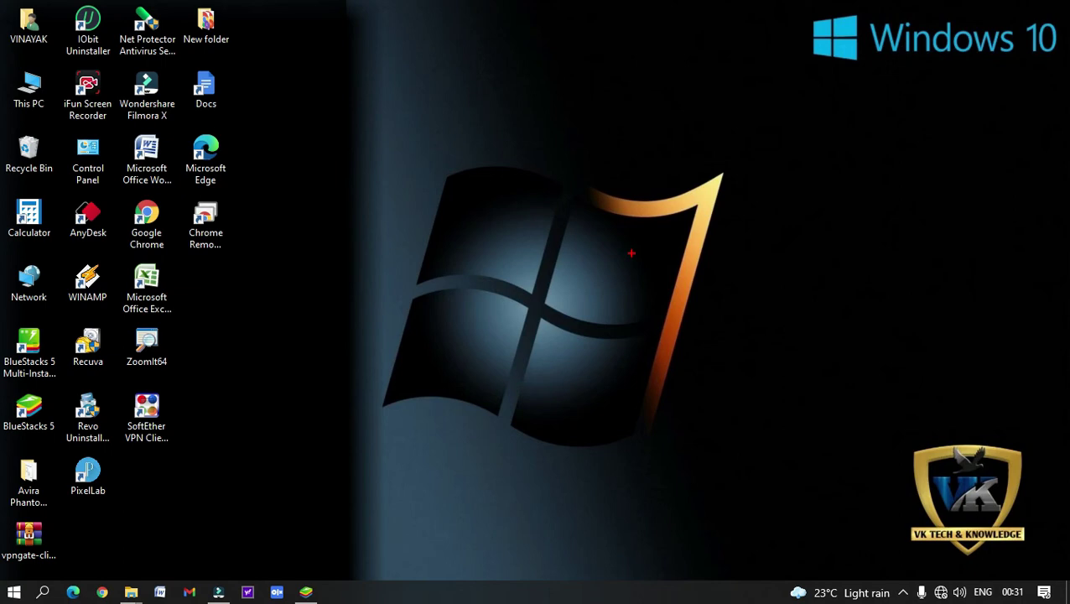
Show the blank white sketch screen, switch it to black, and draw large overlapping red freehand loops on it.
key(w)
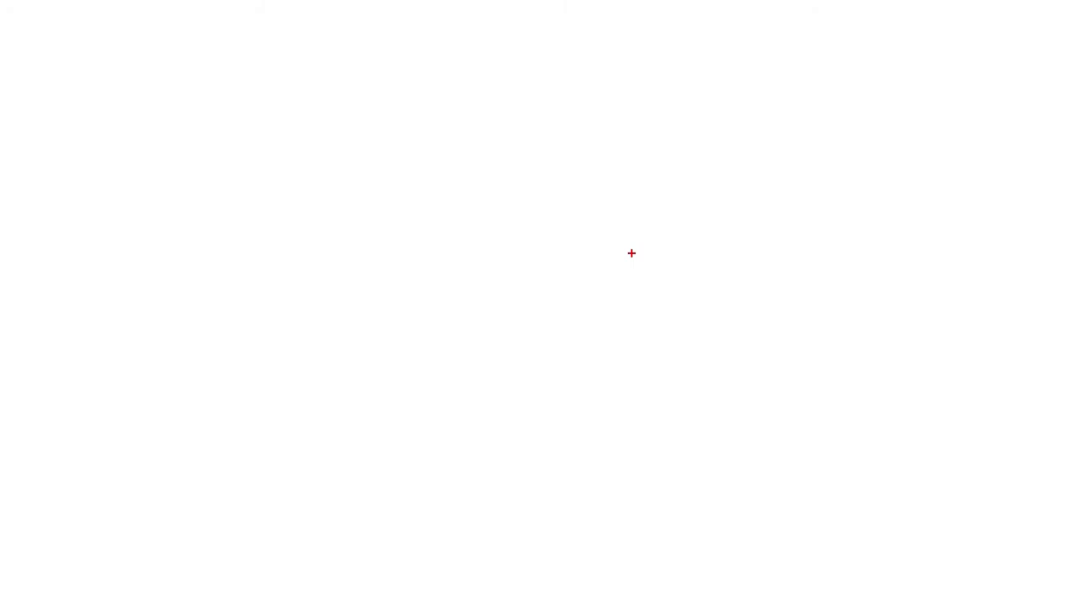
key(k)
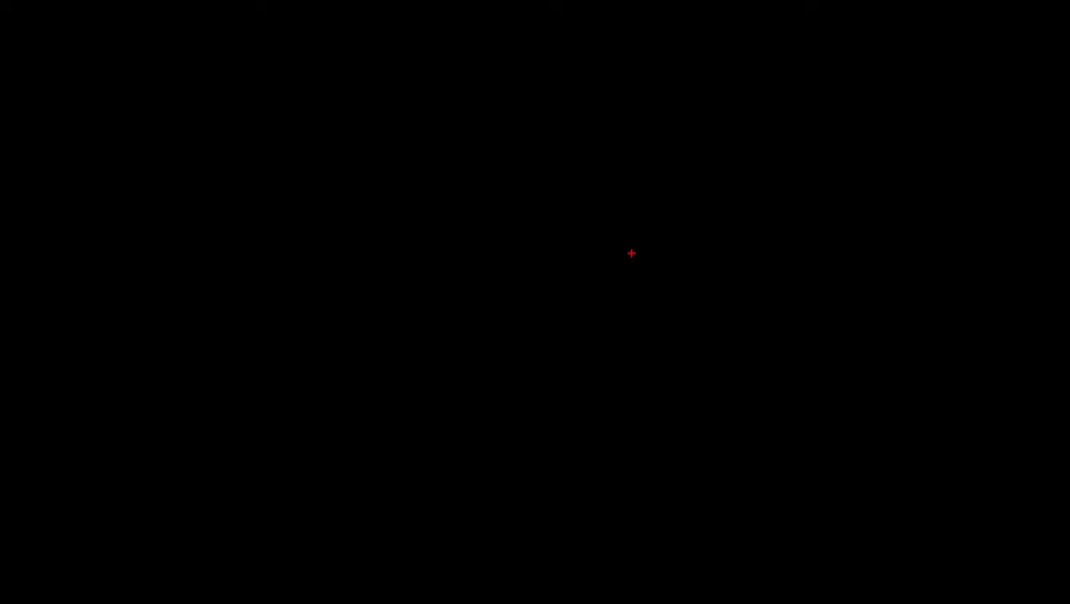
mouse_move(397, 107)
mouse_down()
mouse_move(341, 254)
mouse_move(448, 222)
mouse_move(691, 342)
mouse_move(884, 183)
mouse_move(876, 234)
mouse_move(664, 371)
mouse_up()
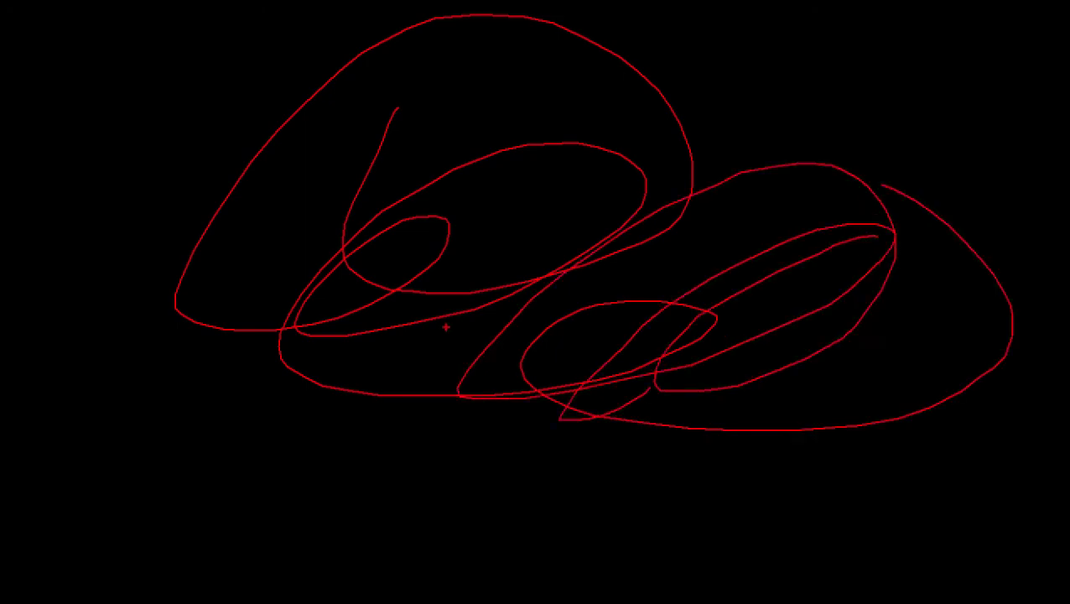